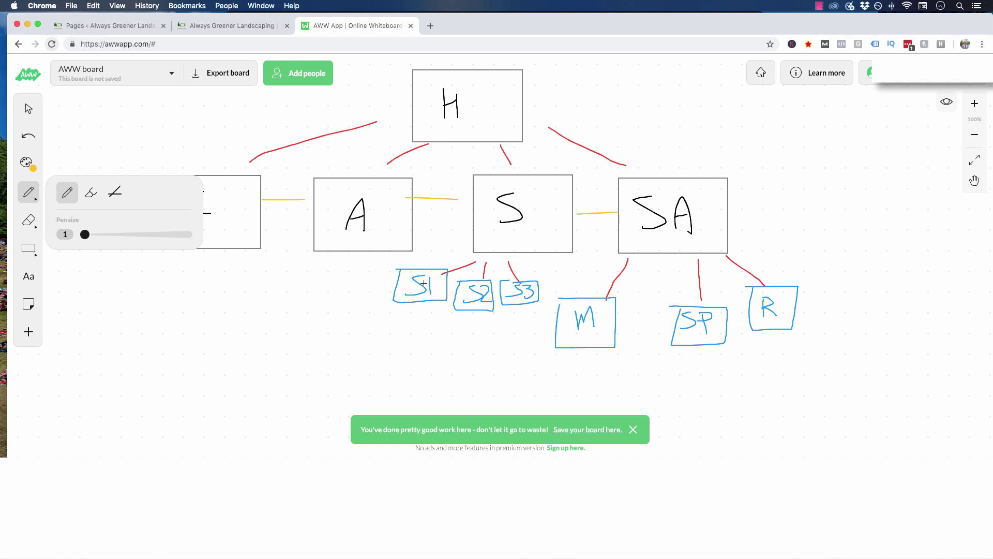
# Draw a yellow loop around S1, S2 and S3, yellow links between M, SP and R, and an arrow from R to H
pyautogui.moveTo(526, 264)
pyautogui.mouseDown()
pyautogui.moveTo(413, 315)
pyautogui.moveTo(532, 269)
pyautogui.mouseUp()
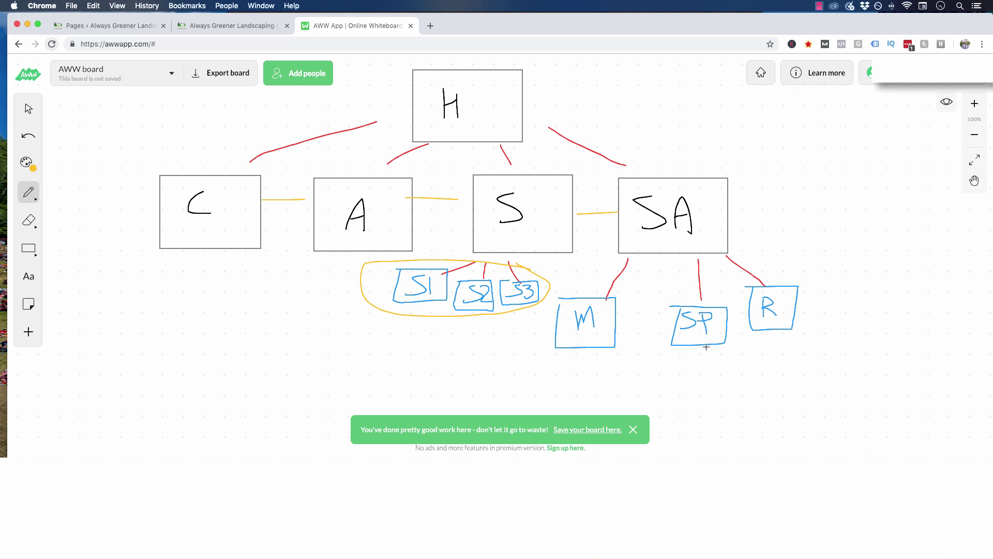
pyautogui.moveTo(620, 326); pyautogui.dragTo(750, 323)
pyautogui.moveTo(806, 299)
pyautogui.mouseDown()
pyautogui.moveTo(834, 282)
pyautogui.moveTo(675, 110)
pyautogui.moveTo(544, 98)
pyautogui.moveTo(556, 89)
pyautogui.moveTo(561, 114)
pyautogui.mouseUp()
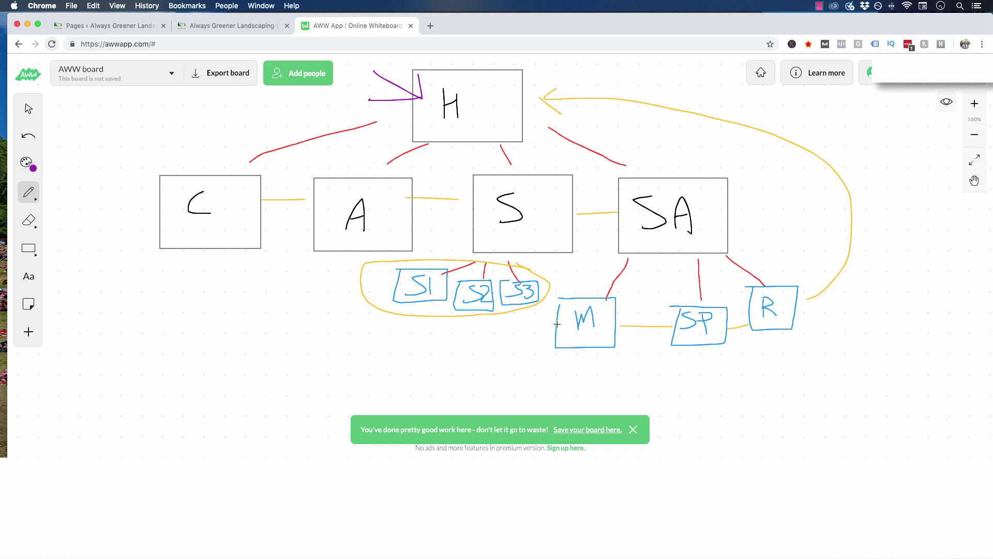
# Circle box M in purple and add the text "landscape design minneapolis" beside the diagram with an arrow pointing to M
pyautogui.moveTo(567, 289)
pyautogui.mouseDown()
pyautogui.moveTo(665, 328)
pyautogui.moveTo(519, 359)
pyautogui.moveTo(662, 331)
pyautogui.moveTo(530, 363)
pyautogui.mouseUp()
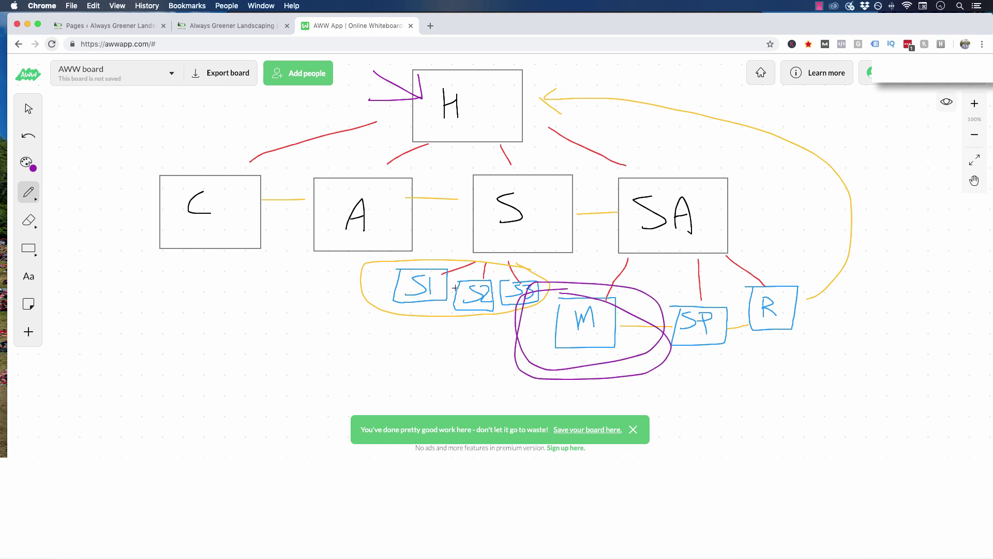
pyautogui.click(28, 276)
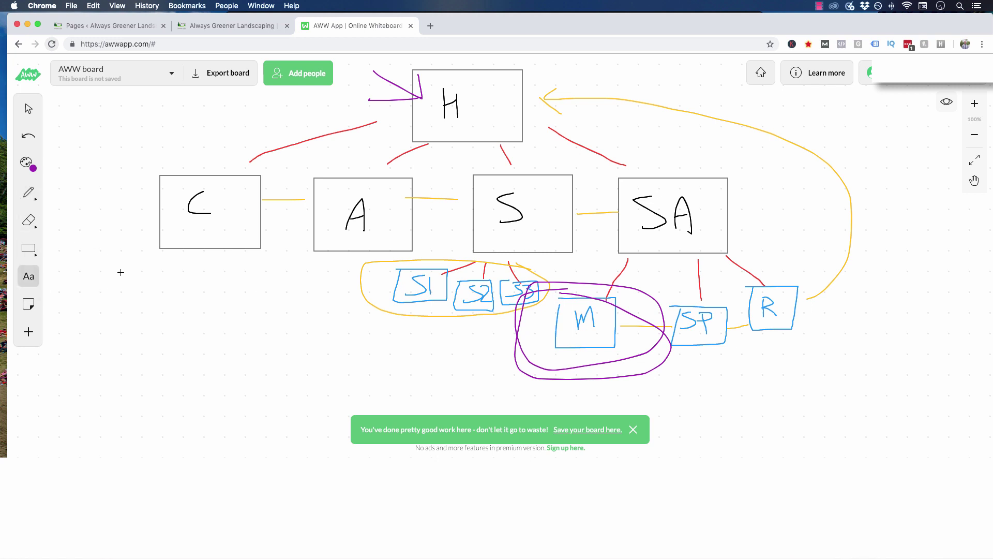
pyautogui.click(113, 271)
pyautogui.write('landscape design minneapolis')
pyautogui.click(322, 315)
# Add the keyword lines "landscaping minneapolis" and "lawn care minneapolis" below the "landscape design minneapolis" text
pyautogui.click(130, 299)
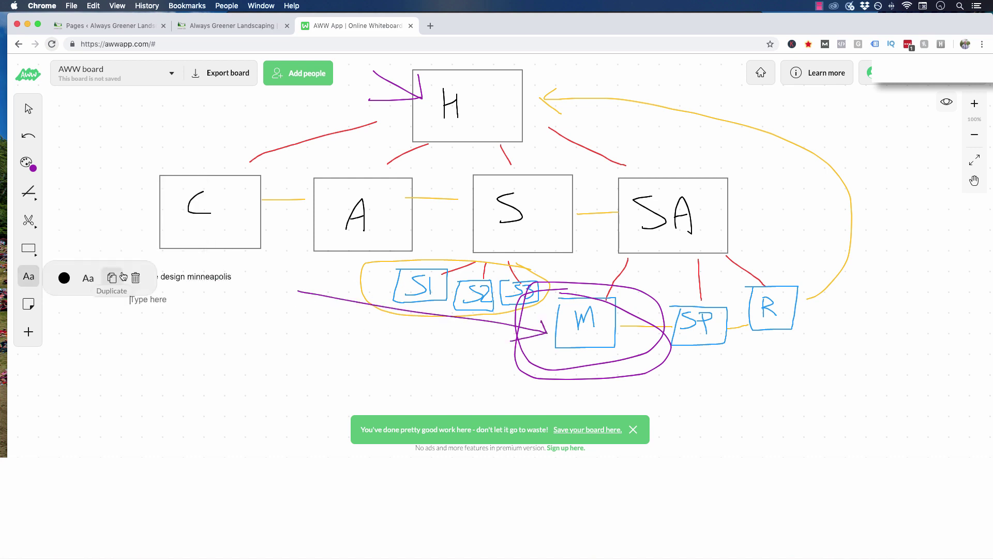
pyautogui.write('landscaping minneapolis')
pyautogui.press('Return')
pyautogui.write('lawn care minneapolis')
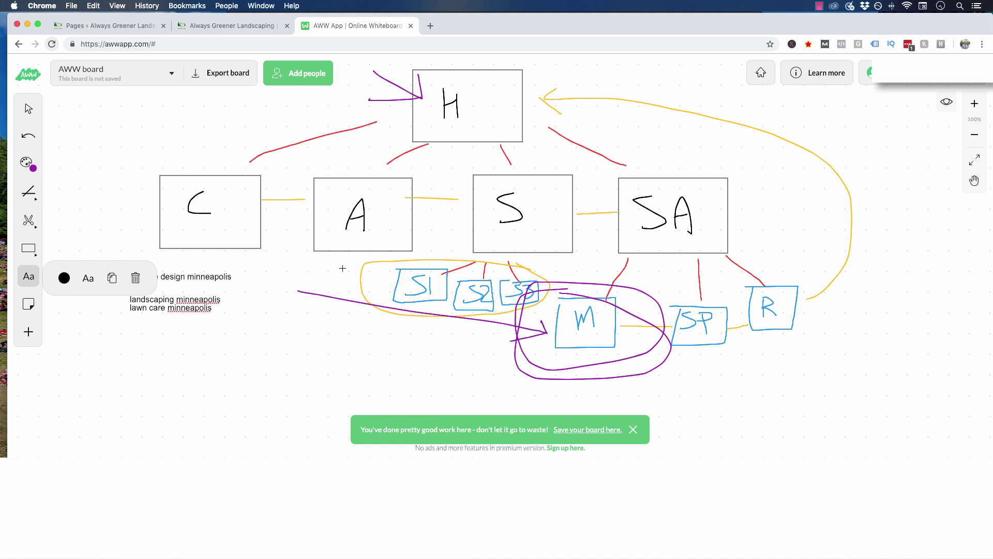
pyautogui.press('Escape')
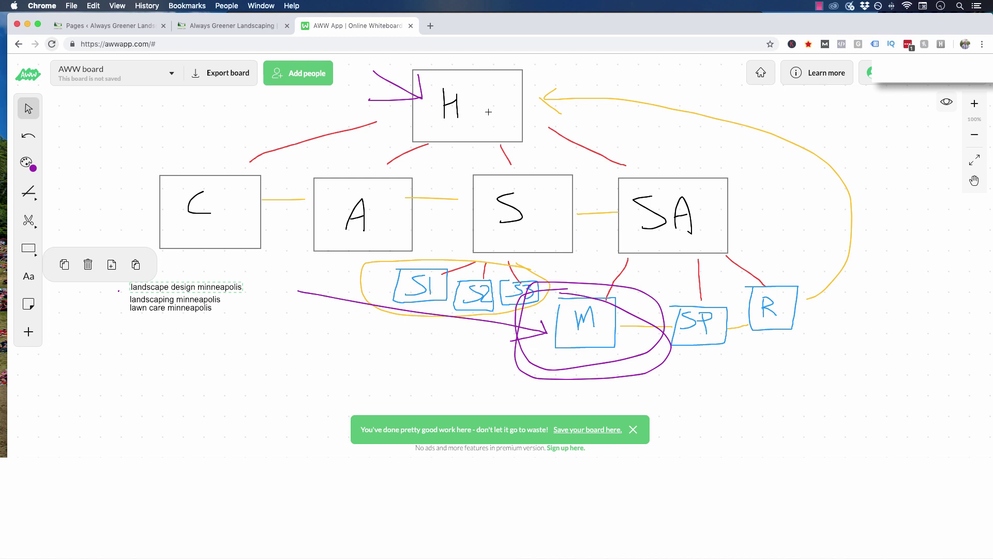
# Draw red arrows pointing at boxes M, SP and R, and red strokes leading from the lower keywords across the board
pyautogui.click(26, 162)
pyautogui.click(92, 164)
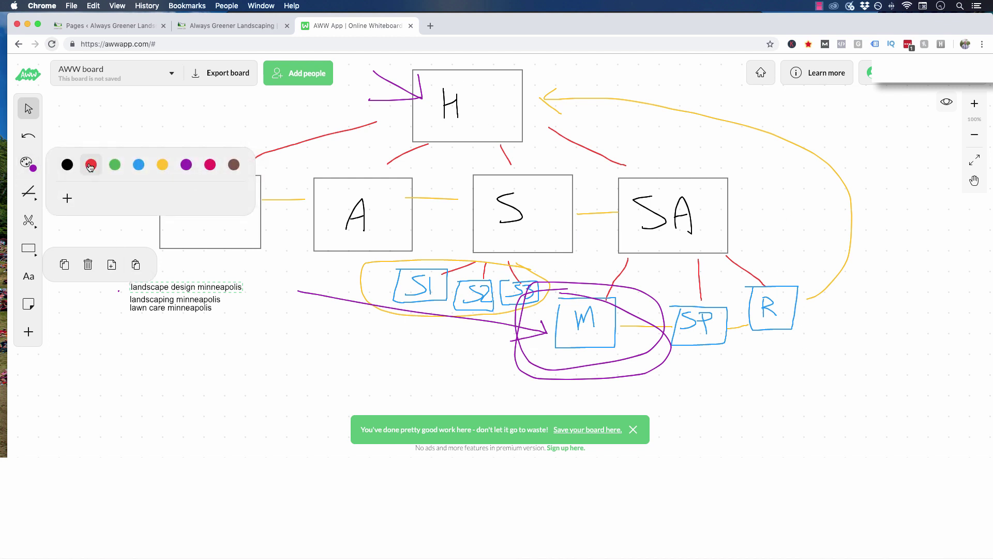
pyautogui.click(28, 192)
pyautogui.moveTo(716, 343)
pyautogui.mouseDown()
pyautogui.moveTo(746, 384)
pyautogui.moveTo(714, 366)
pyautogui.moveTo(751, 341)
pyautogui.moveTo(792, 369)
pyautogui.mouseUp()
pyautogui.moveTo(778, 323); pyautogui.dragTo(802, 335)
pyautogui.moveTo(773, 326); pyautogui.dragTo(766, 343)
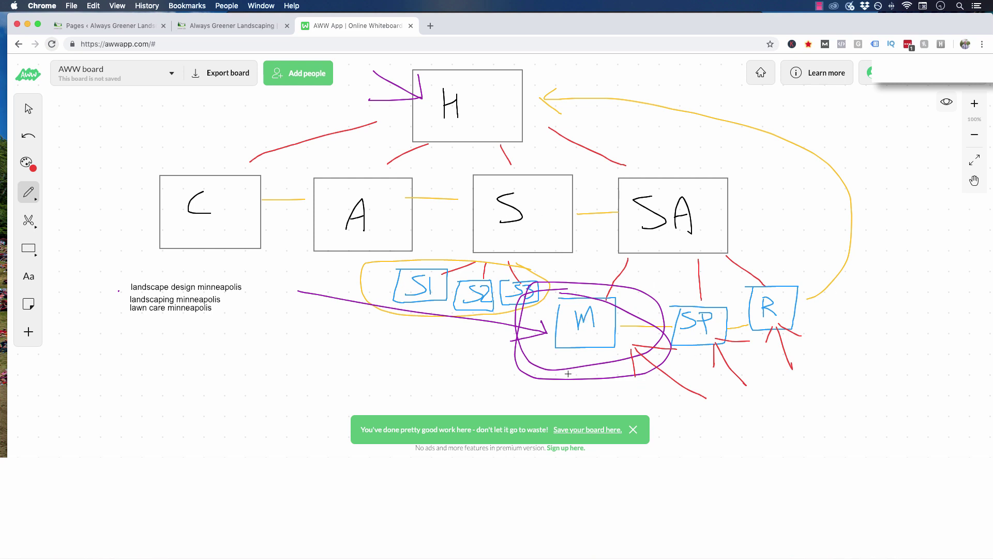
pyautogui.moveTo(225, 299); pyautogui.dragTo(401, 327)
pyautogui.moveTo(213, 312); pyautogui.dragTo(335, 356)
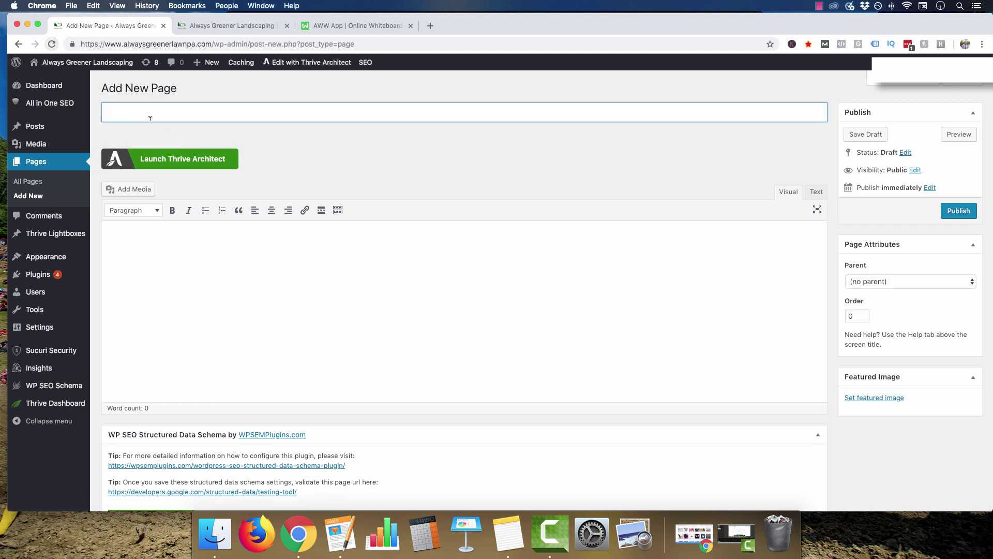
# In WordPress, title the new page "Minneapolis Landscaping and Design | Lawn Care Minneapolis"
pyautogui.write('Minneapolis Landscaping &')
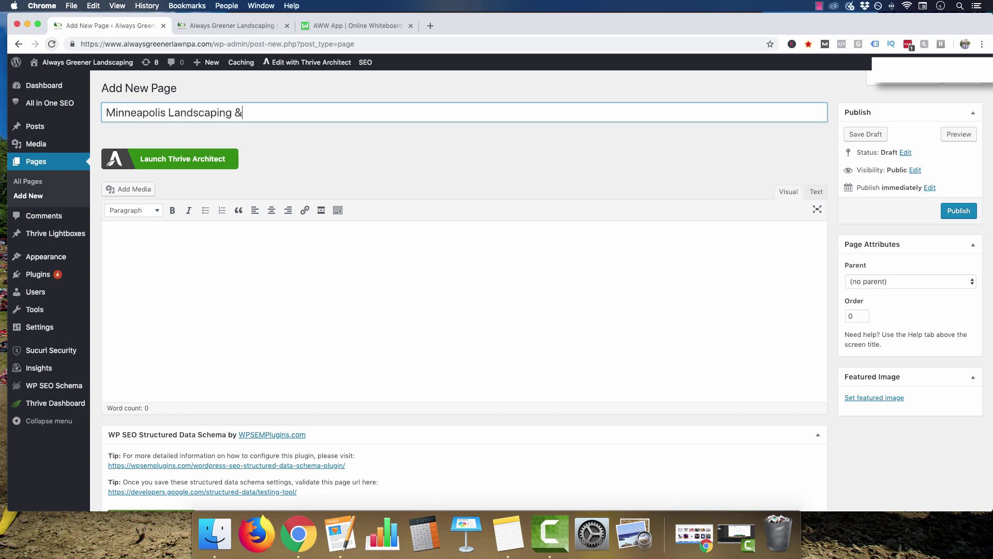
pyautogui.write(' De')
pyautogui.press('BackSpace')
pyautogui.press('BackSpace')
pyautogui.press('BackSpace')
pyautogui.press('BackSpace')
pyautogui.write('and Design | LK')
pyautogui.press('BackSpace')
pyautogui.write('awn Care ')
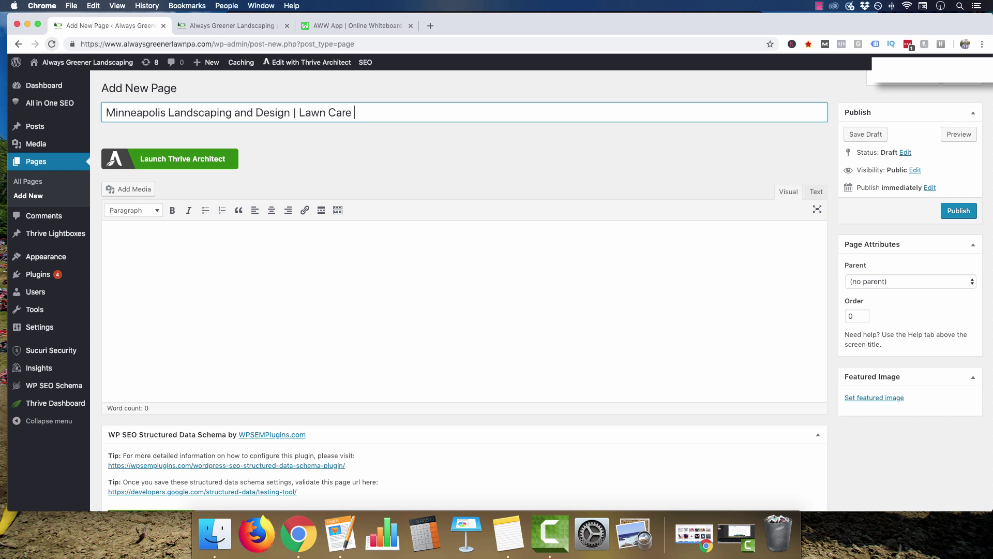
pyautogui.write('Minneapolis')
pyautogui.click(429, 128)
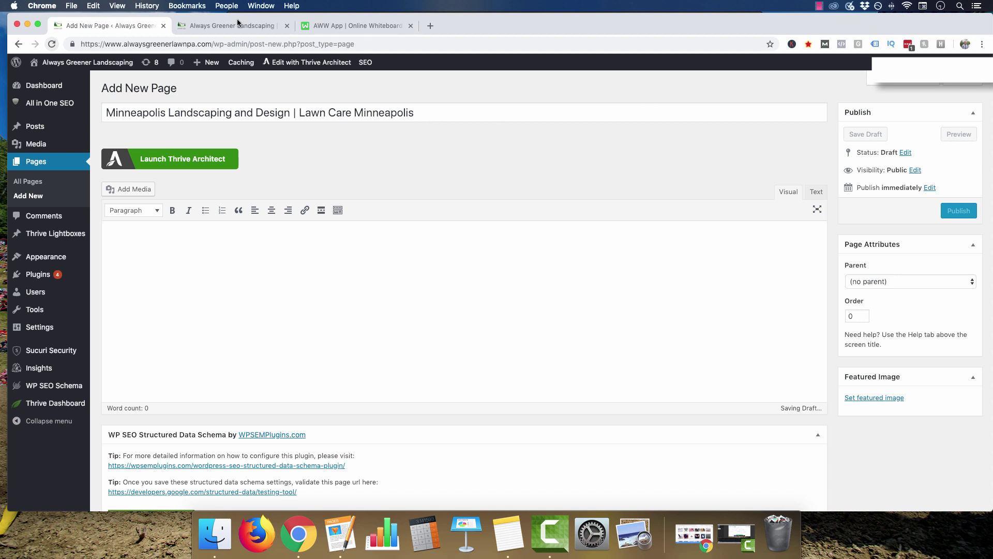
# Enter the sample address "alwaysgreenerlawnpa.com/" in the page body
pyautogui.click(251, 241)
pyautogui.write('alwaysgreenlaw')
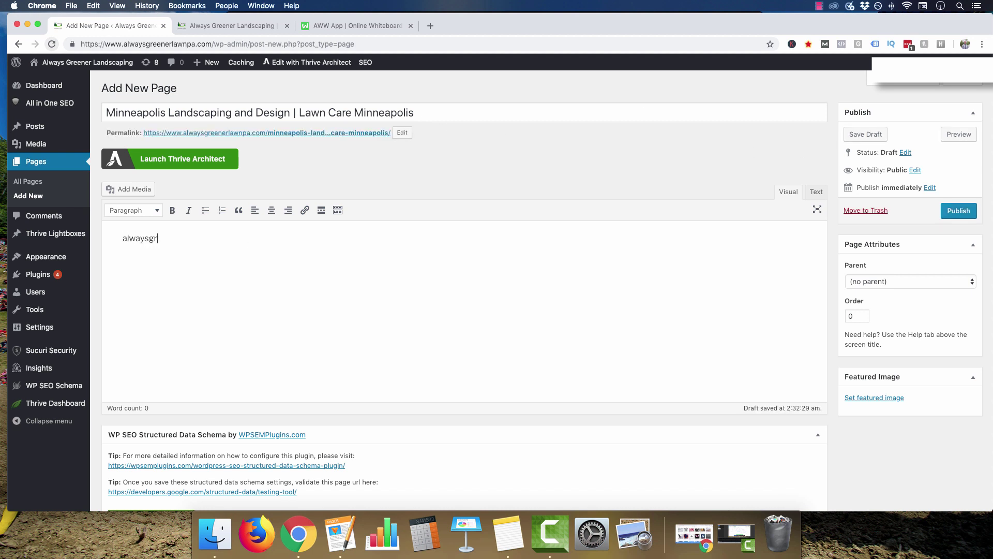
pyautogui.press('BackSpace')
pyautogui.press('BackSpace')
pyautogui.press('BackSpace')
pyautogui.write('erlawnpa.com/')
# Copy the page title, paste it after the sample address in the body, and replace its pipe with a hyphen
pyautogui.tripleClick(340, 112)
pyautogui.press('super+c')
pyautogui.click(254, 237)
pyautogui.press('super+v')
pyautogui.click(371, 238)
pyautogui.press('Delete')
pyautogui.press('Delete')
pyautogui.write('-')
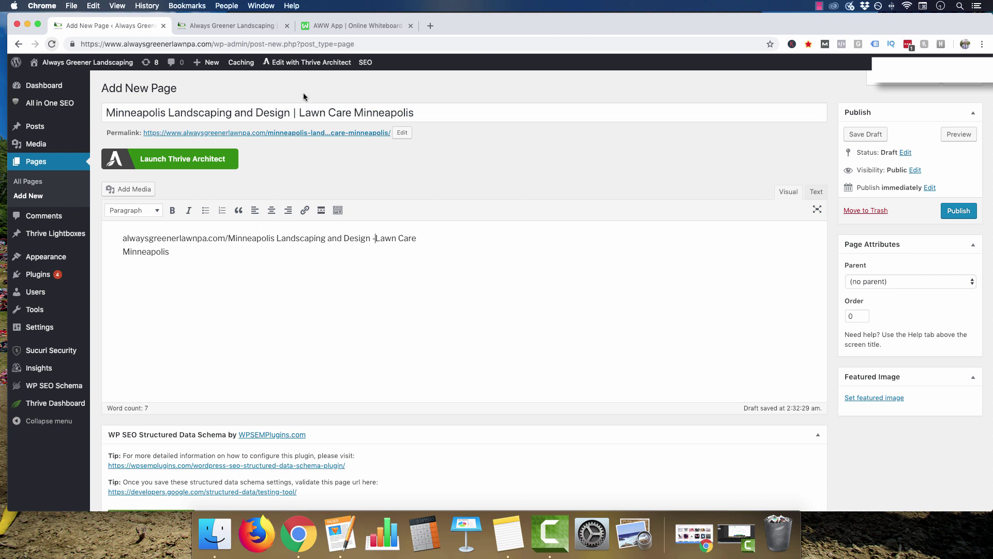
# Shorten the page's permalink slug to "minneapolis"
pyautogui.click(402, 133)
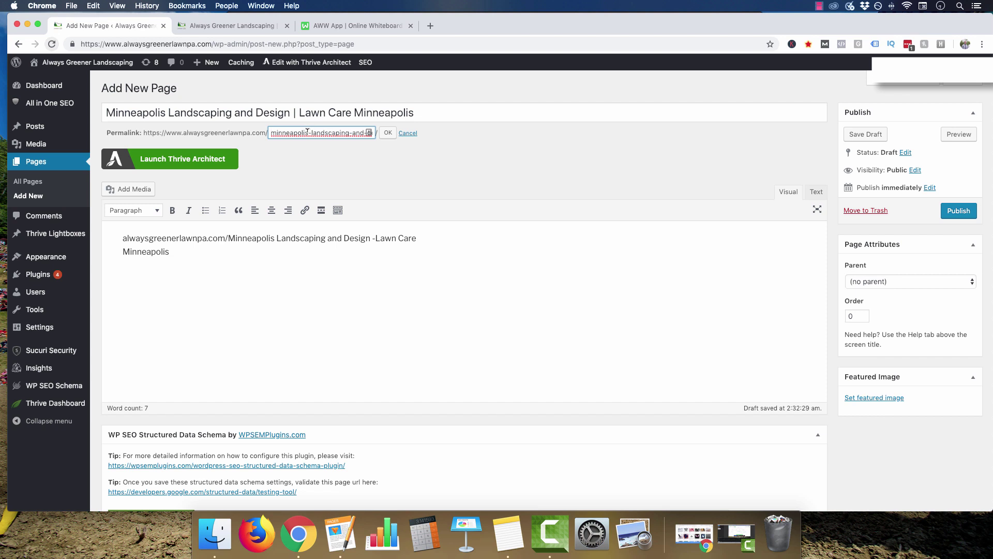
pyautogui.moveTo(308, 132); pyautogui.dragTo(367, 132)
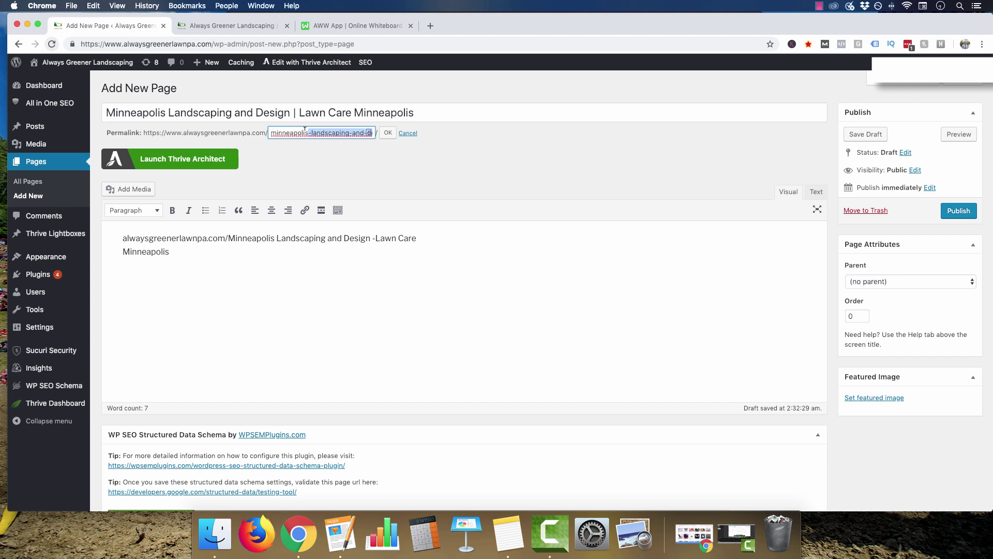
pyautogui.press('BackSpace')
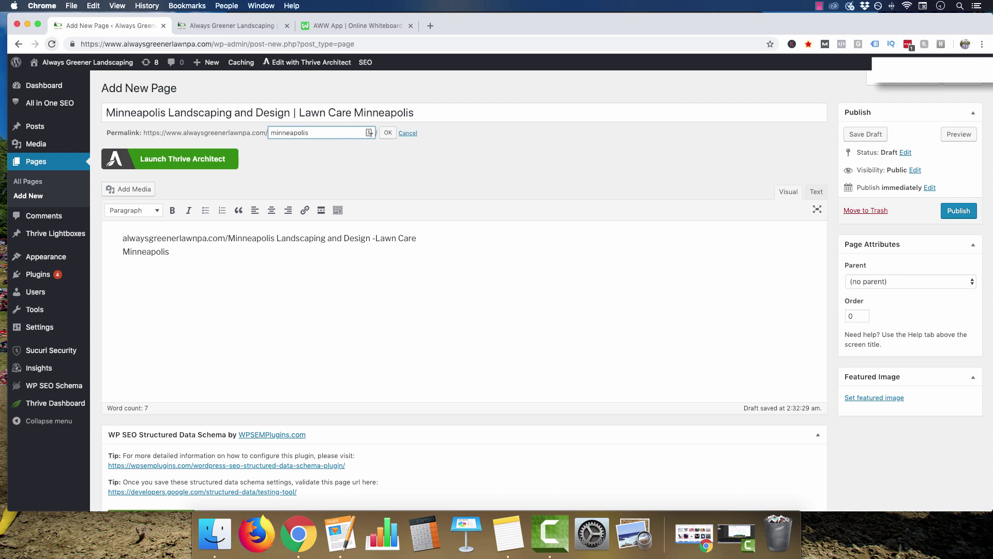
pyautogui.press('Return')
# Replace the page body text with the sample address "domain.com/service-area/minneapolis"
pyautogui.press('super+a')
pyautogui.press('BackSpace')
pyautogui.press('Tab')
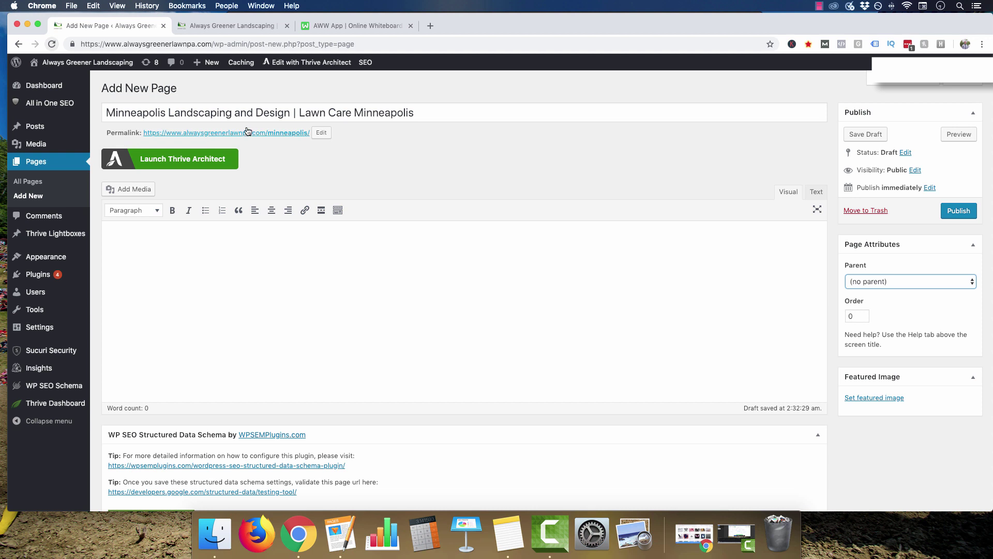
pyautogui.click(230, 257)
pyautogui.write('domain.com/se')
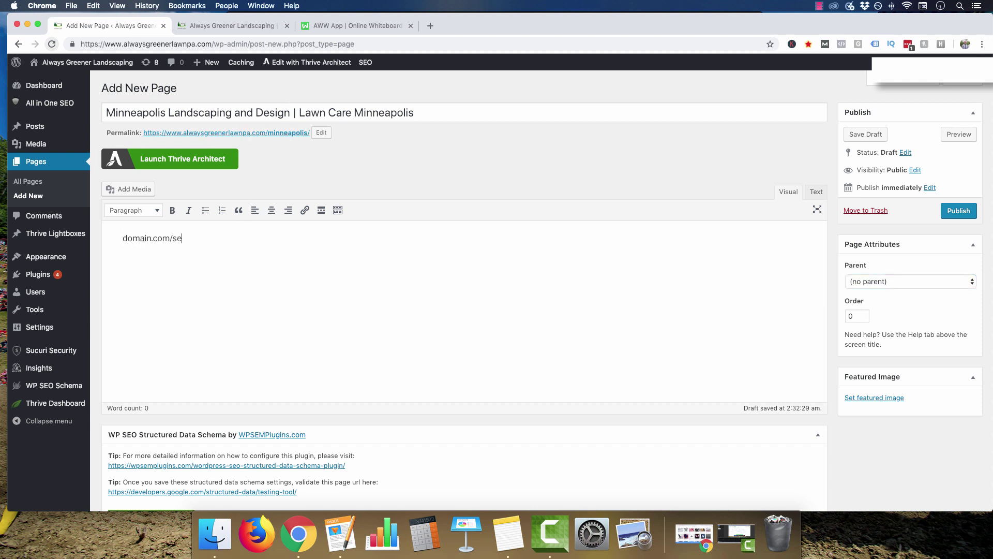
pyautogui.write('rvice-area/minneapolis')
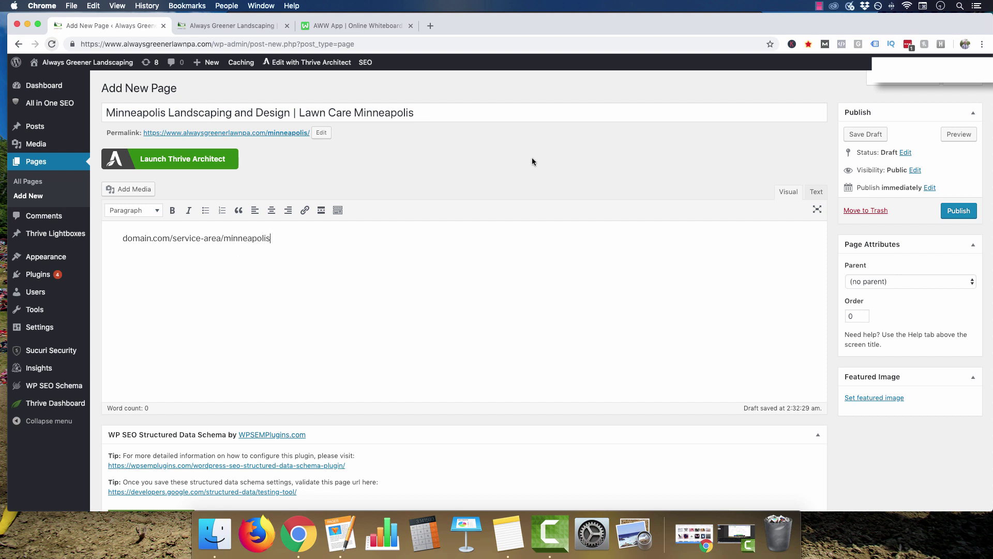
# Set the page's parent to Service Area and its order to 1
pyautogui.click(875, 281)
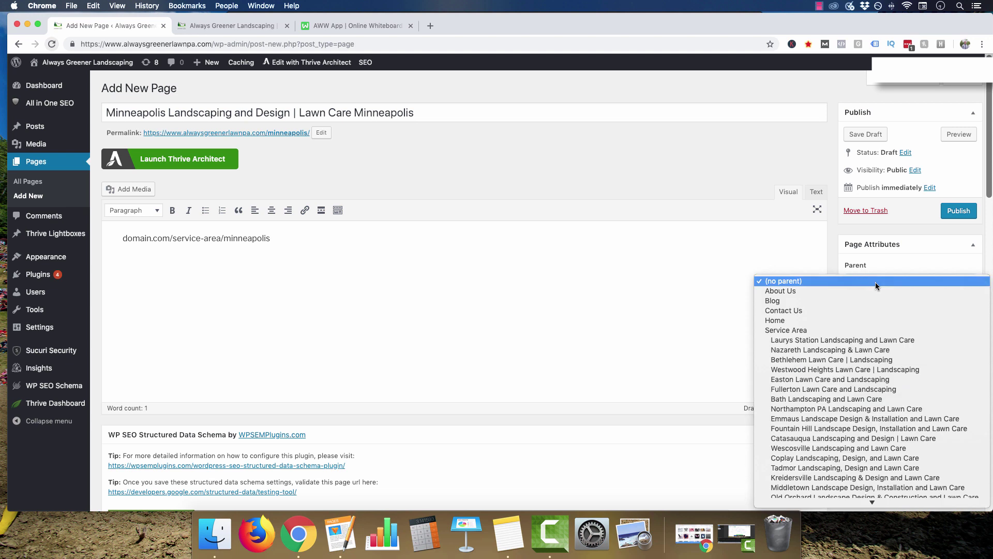
pyautogui.click(779, 330)
pyautogui.doubleClick(849, 316)
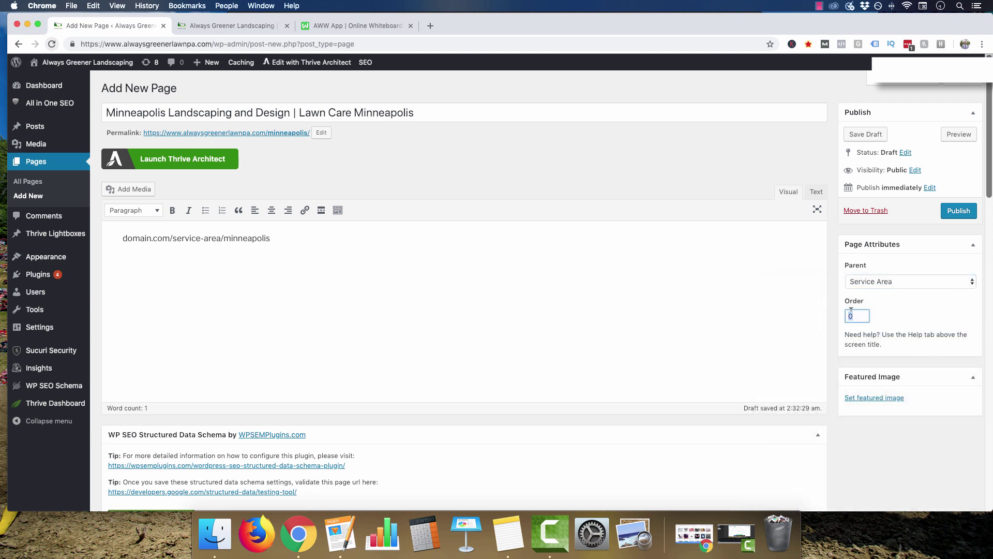
pyautogui.write('1')
# Try 2, 3 and 4 as the page's order number, followed by 2 and 3 again
pyautogui.doubleClick(858, 317)
pyautogui.write('2')
pyautogui.doubleClick(859, 315)
pyautogui.write('3')
pyautogui.doubleClick(859, 310)
pyautogui.write('4')
pyautogui.doubleClick(851, 315)
pyautogui.write('2')
pyautogui.press('super+a')
pyautogui.write('3')
# Set the page's order number to 4
pyautogui.press('Tab')
pyautogui.moveTo(860, 316); pyautogui.dragTo(841, 317)
pyautogui.write('4')
pyautogui.press('super+a')
# Highlight the sample address in the body and review the available parent pages, keeping Service Area selected
pyautogui.click(295, 239)
pyautogui.moveTo(271, 239); pyautogui.dragTo(117, 239)
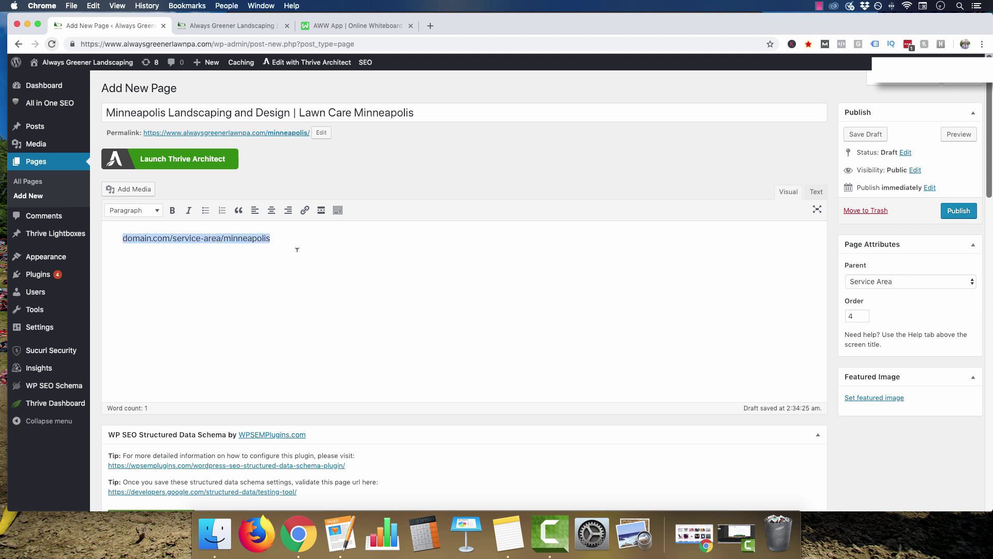
pyautogui.click(888, 281)
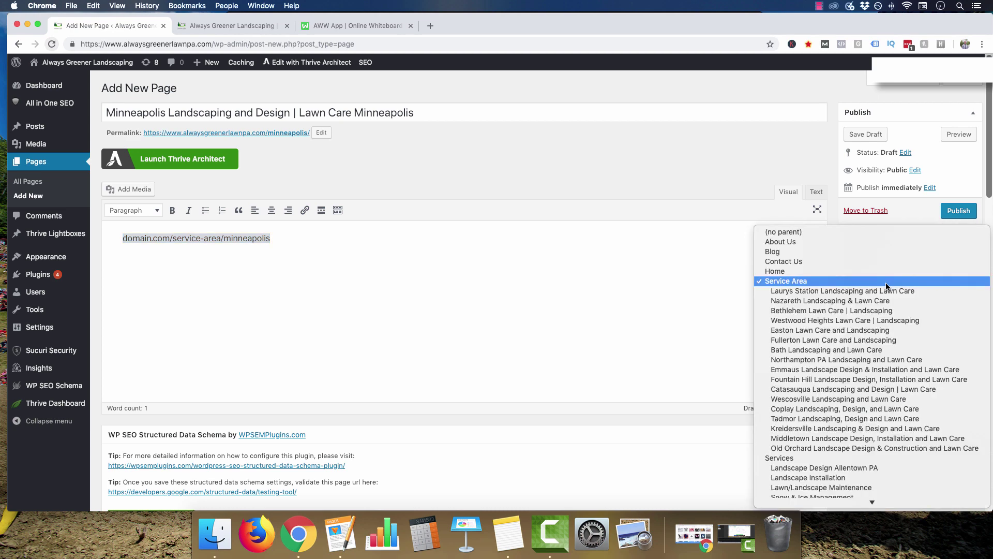
pyautogui.click(729, 165)
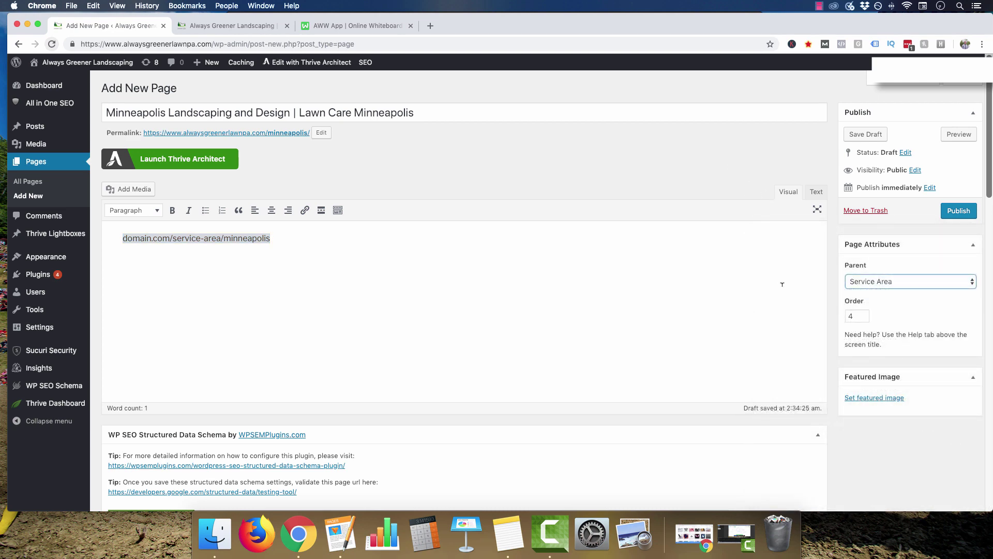
pyautogui.click(871, 282)
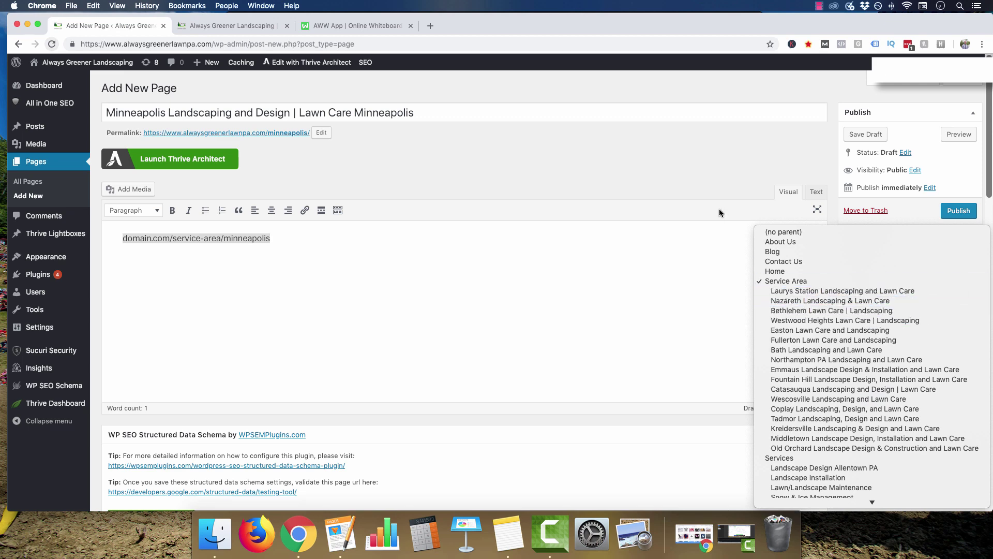
pyautogui.click(615, 147)
# Paste "Minneapolis Landscaping and Design | Lawn Care Minneapolis" as the All in One SEO Pack title
pyautogui.scroll(-15, 305, 281)
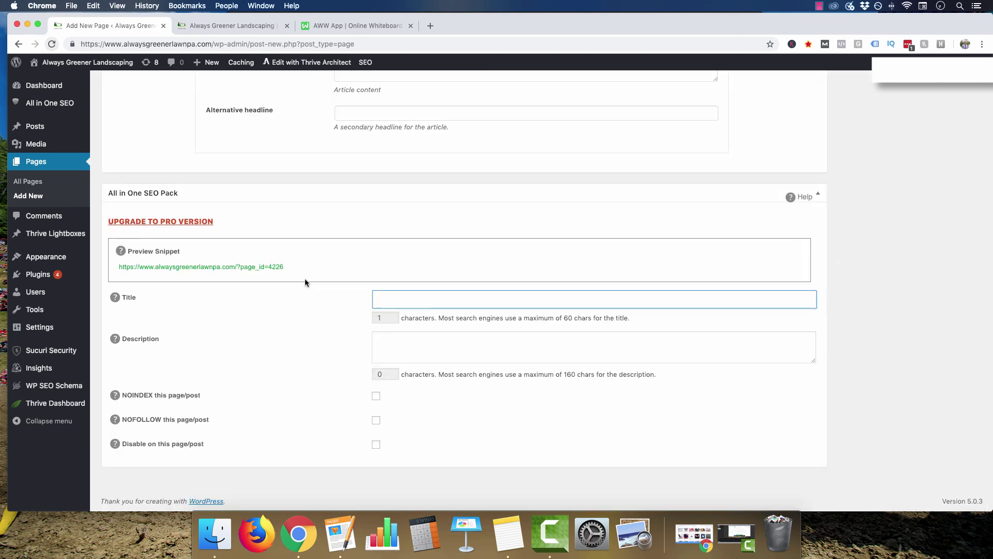
pyautogui.click(306, 282)
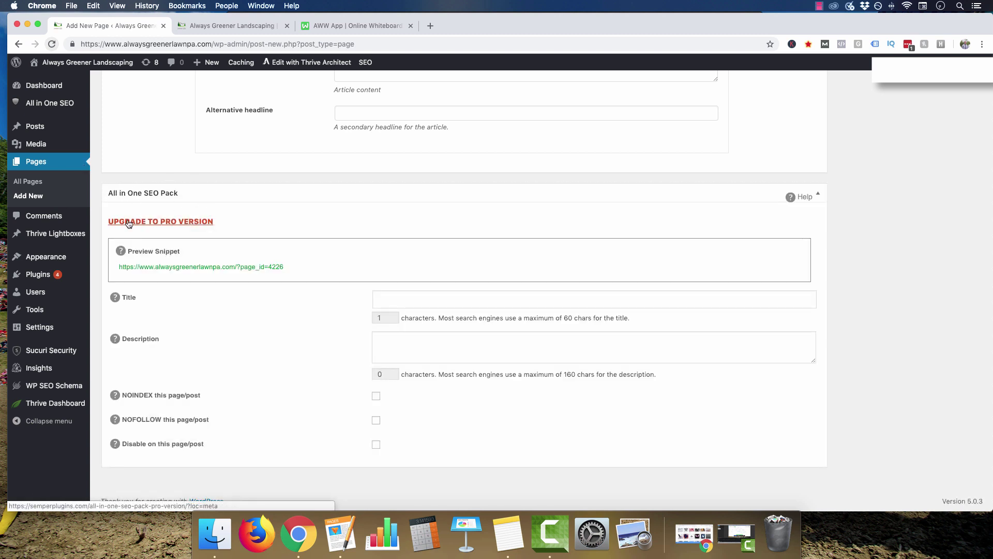
pyautogui.click(445, 303)
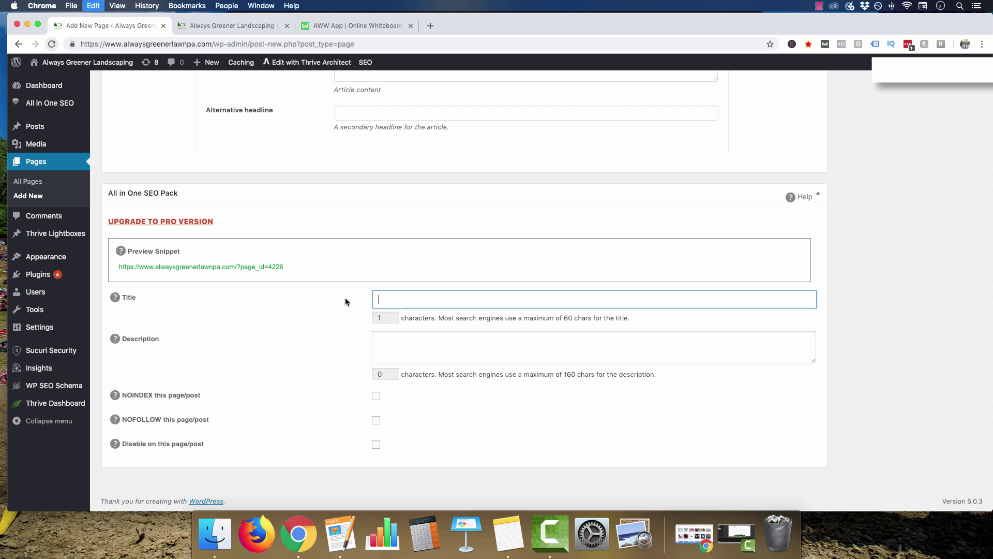
pyautogui.press('super+v')
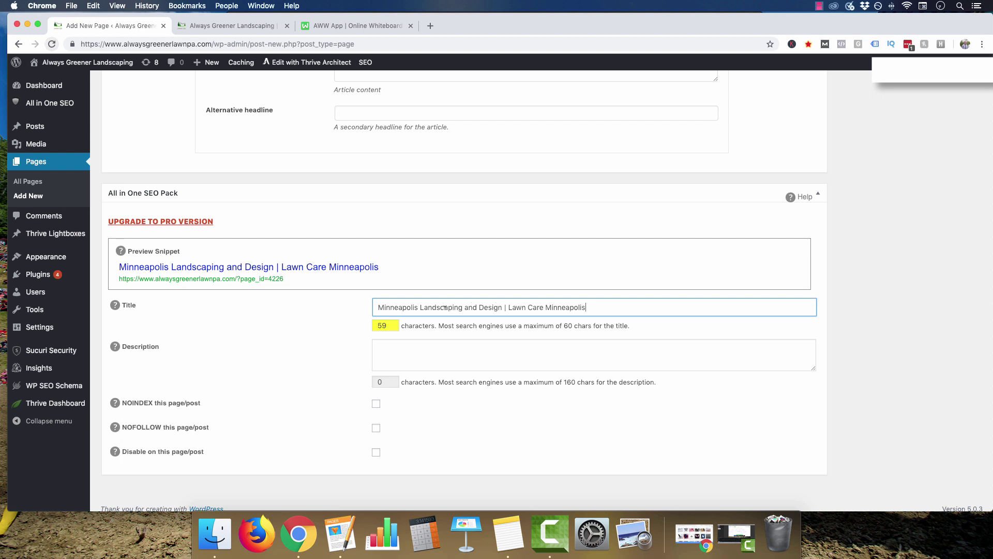
# Examine the "Minneapolis Landscaping and Design" part of the SEO title and the empty description field
pyautogui.moveTo(378, 307); pyautogui.dragTo(458, 307)
pyautogui.click(468, 306)
pyautogui.moveTo(390, 306); pyautogui.dragTo(488, 306)
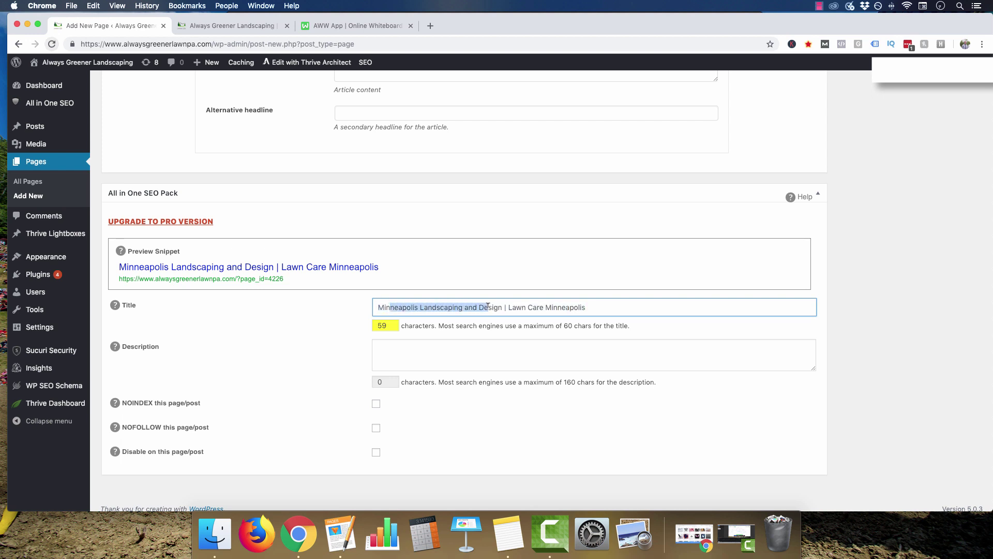
pyautogui.click(393, 306)
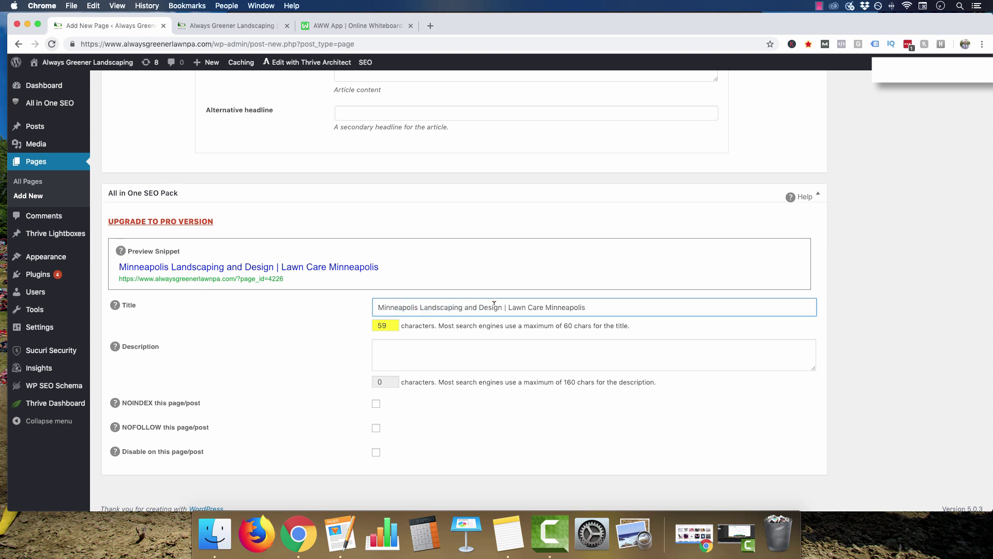
pyautogui.click(462, 352)
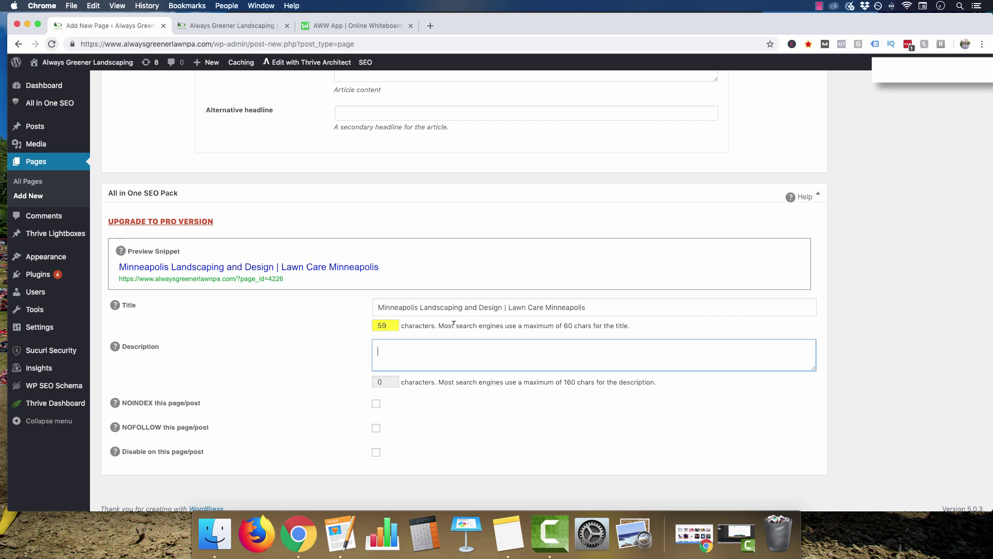
# Try removing the "ing" ending from "Landscaping" in the SEO title
pyautogui.click(444, 307)
pyautogui.moveTo(444, 307); pyautogui.dragTo(485, 307)
pyautogui.click(478, 307)
pyautogui.doubleClick(461, 306)
pyautogui.click(462, 305)
pyautogui.press('BackSpace')
pyautogui.press('BackSpace')
pyautogui.press('BackSpace')
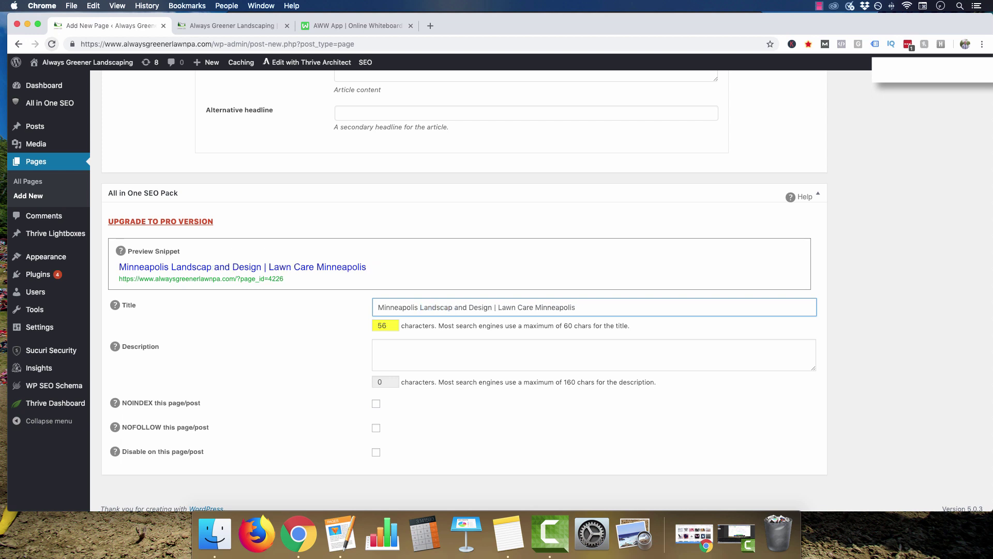
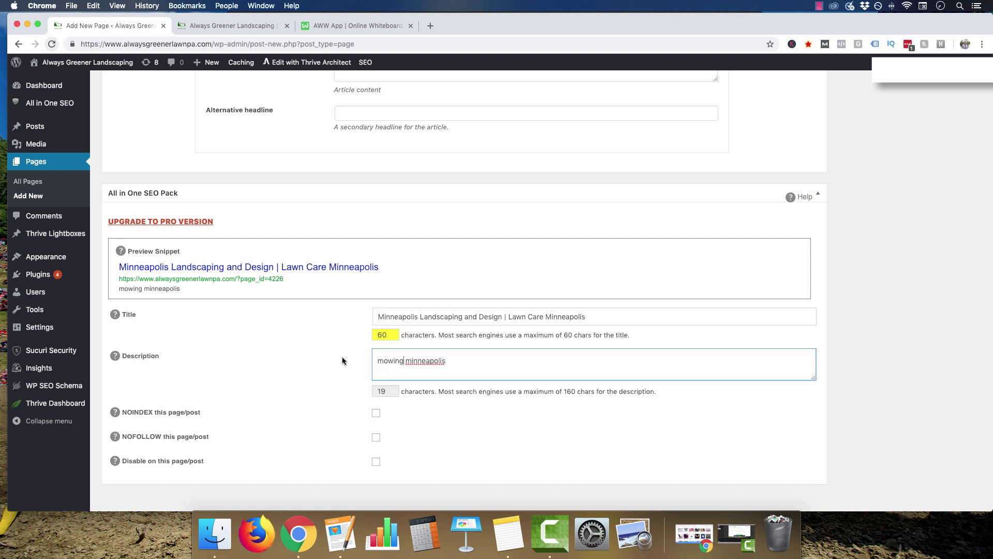
# Replace the SEO description with "Looking for the best landscape contractor in Minneapolis? Call us today" followed by the business phone number
pyautogui.press('super+shift+Left')
pyautogui.press('super+a')
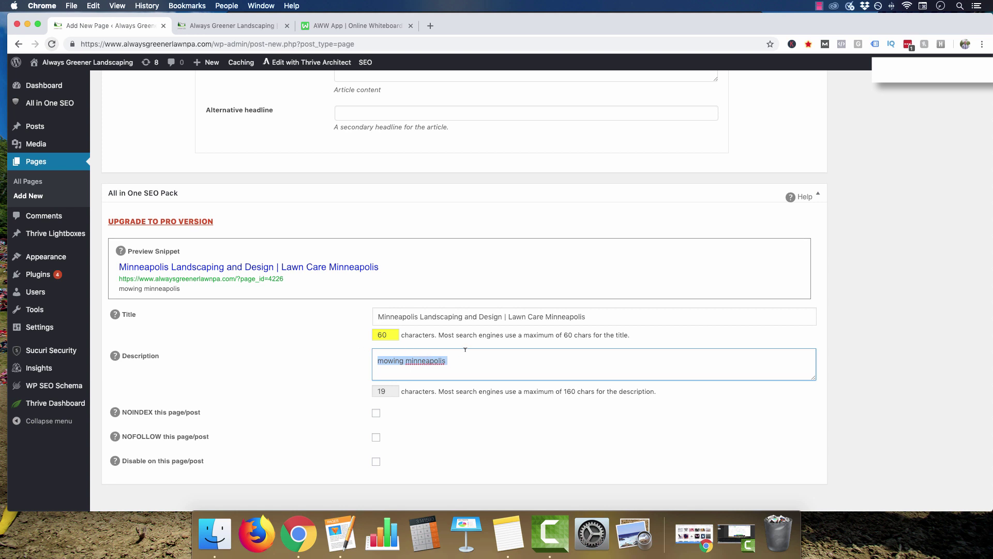
pyautogui.write('Looking')
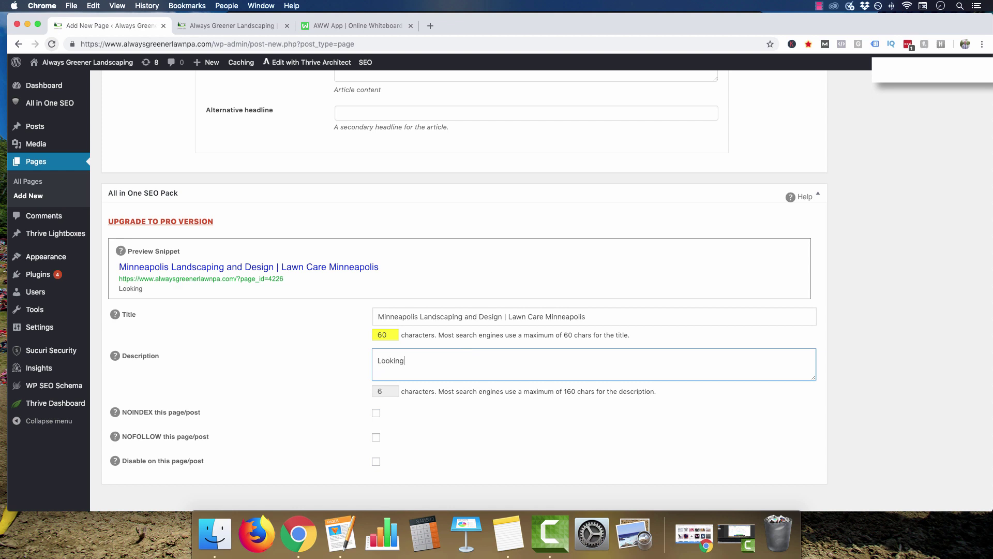
pyautogui.write(' for the best landscape contrac')
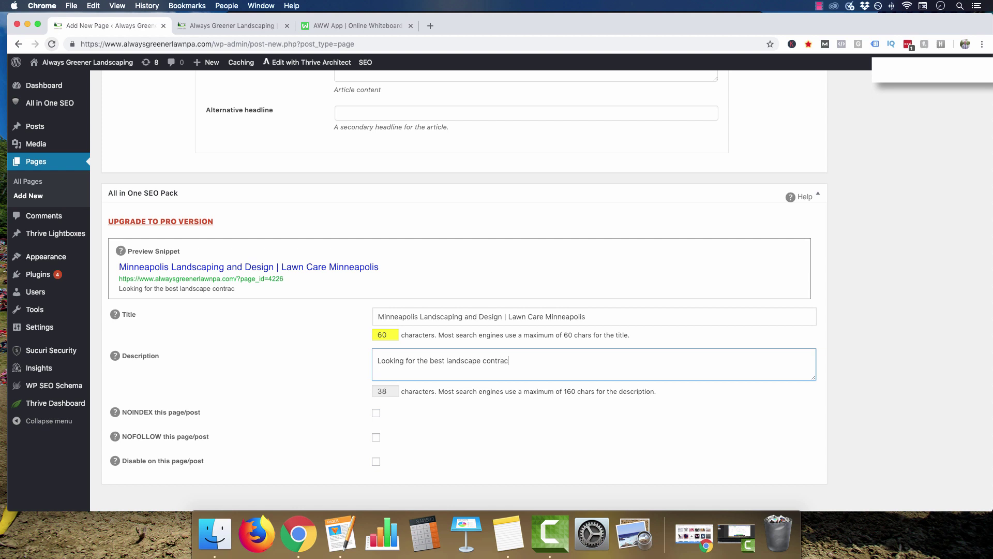
pyautogui.write('otr in Minneapolis? Call us today')
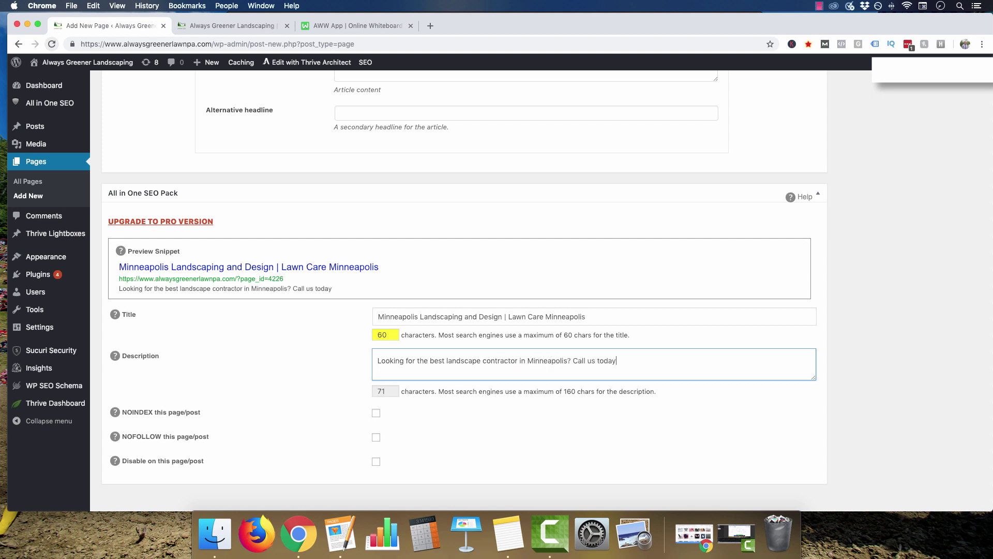
pyautogui.write(' (763) 123-4567')
# Insert "at" before the phone number in the description and continue after it with "for your landscape design, paver patios, retaining"
pyautogui.click(619, 358)
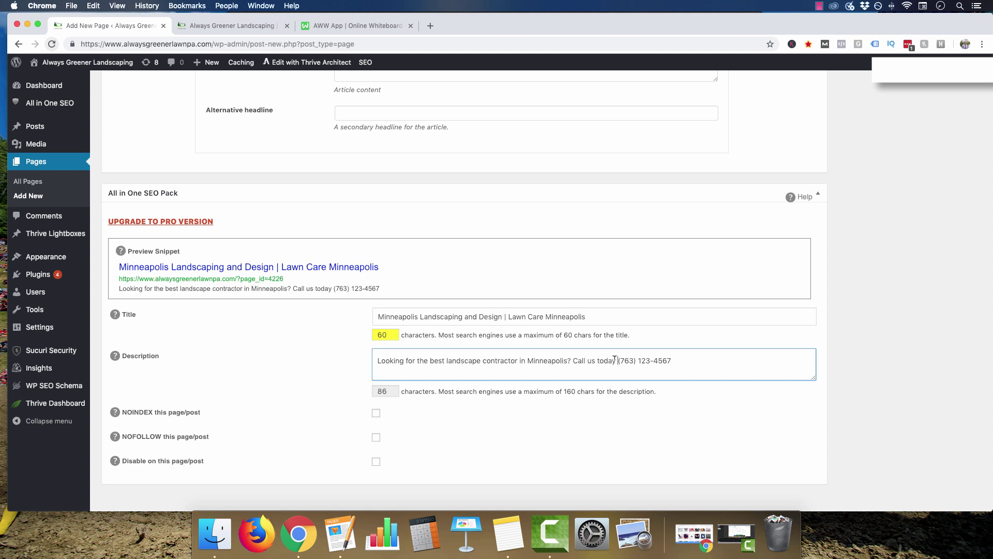
pyautogui.write('at')
pyautogui.click(687, 357)
pyautogui.write('fo')
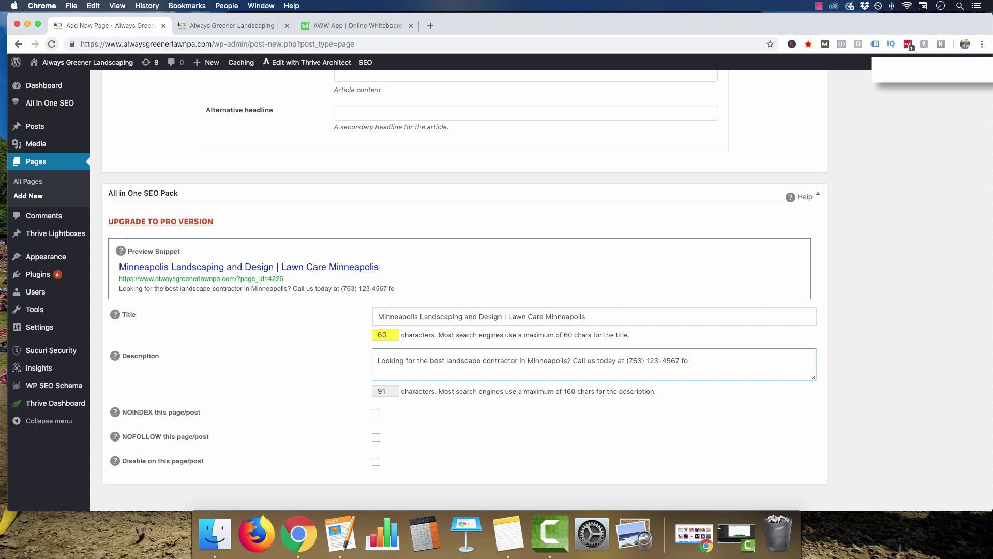
pyautogui.write('r your landscape design, paver')
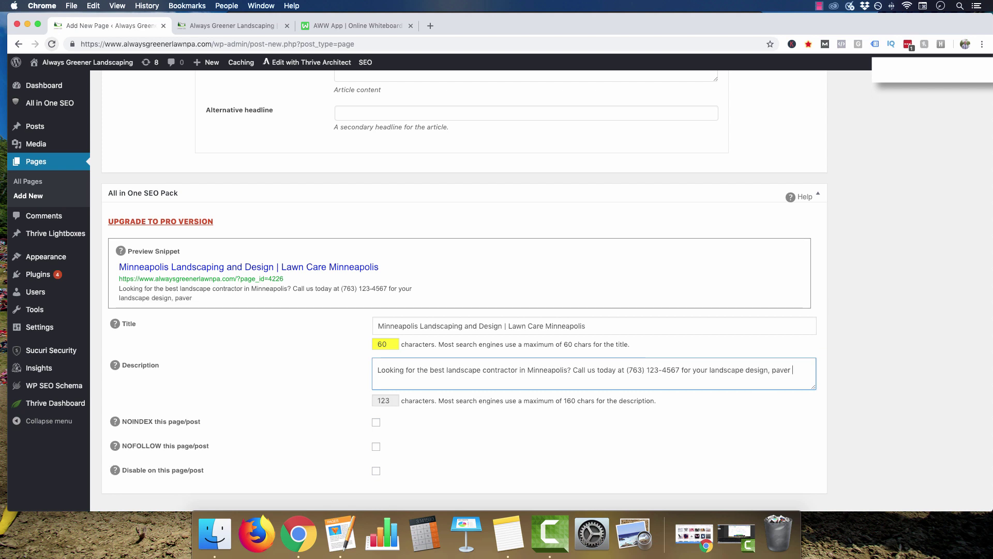
pyautogui.write(' patios, retaining')
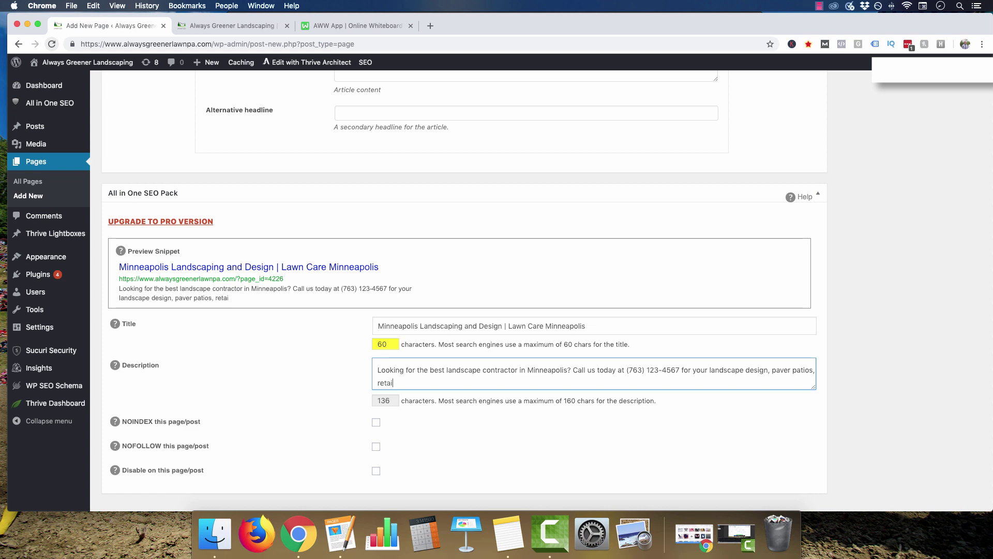
# Correct the end of the SEO description so "retaining wa" follows "paver patios,"
pyautogui.press('BackSpace')
pyautogui.press('BackSpace')
pyautogui.press('BackSpace')
pyautogui.press('BackSpace')
pyautogui.press('BackSpace')
pyautogui.press('BackSpace')
pyautogui.press('BackSpace')
pyautogui.press('BackSpace')
pyautogui.press('BackSpace')
pyautogui.press('BackSpace')
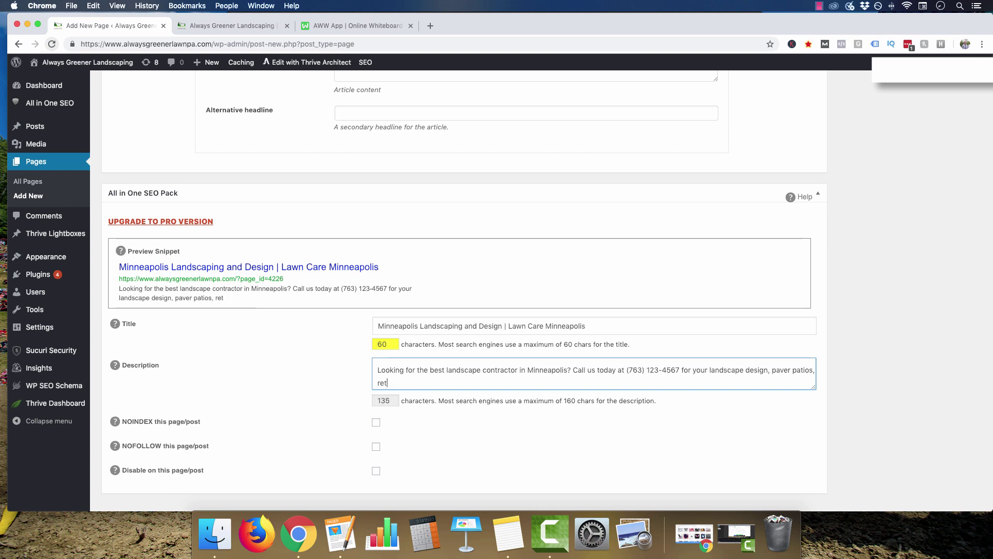
pyautogui.write('retaining wa')
# Switch to the AWW whiteboard to review the Minneapolis keywords beside the site structure diagram
pyautogui.press('super+3')
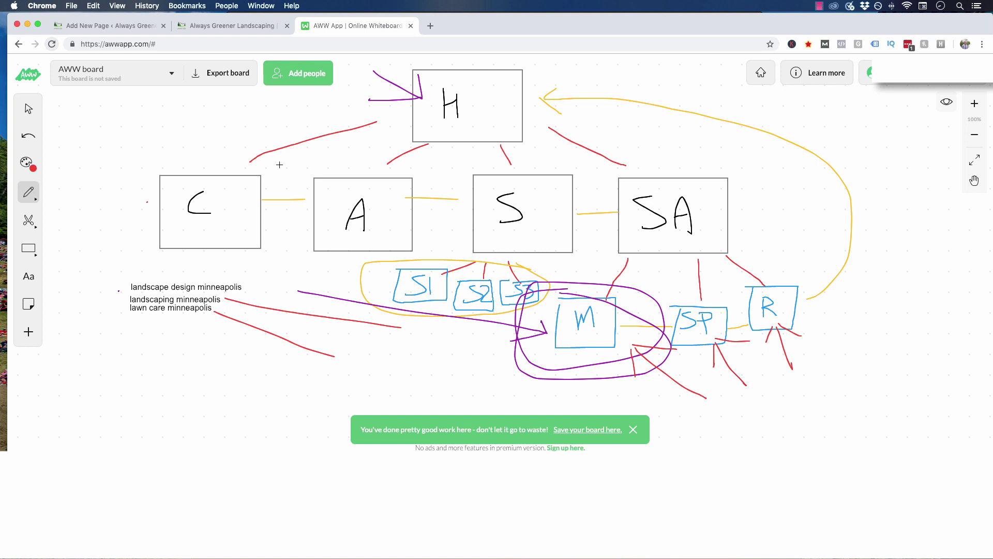